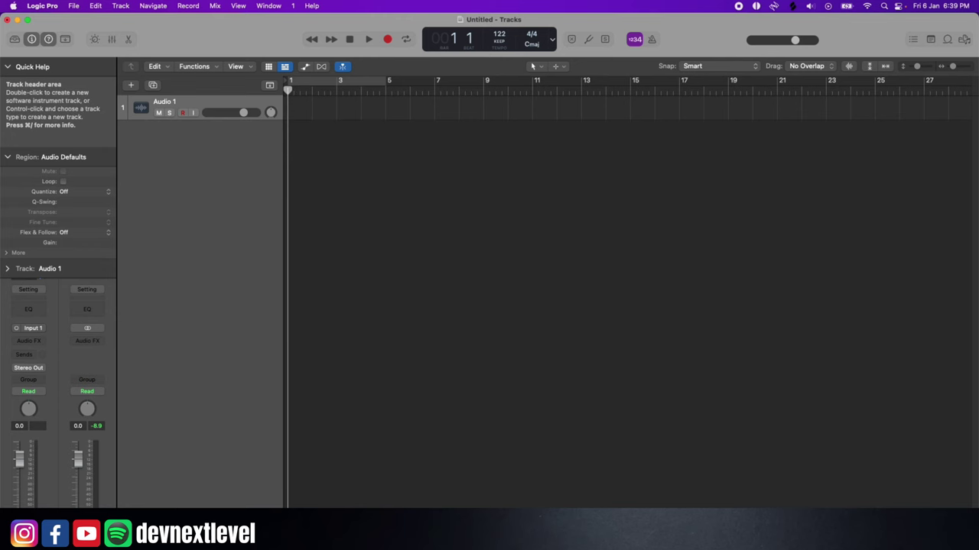
# Step: Place the GUITAR_122BPM_C#m audio file at bar 1 of the audio track and play it with the mixer shown
pyautogui.moveTo(268, 418); pyautogui.dragTo(291, 110)
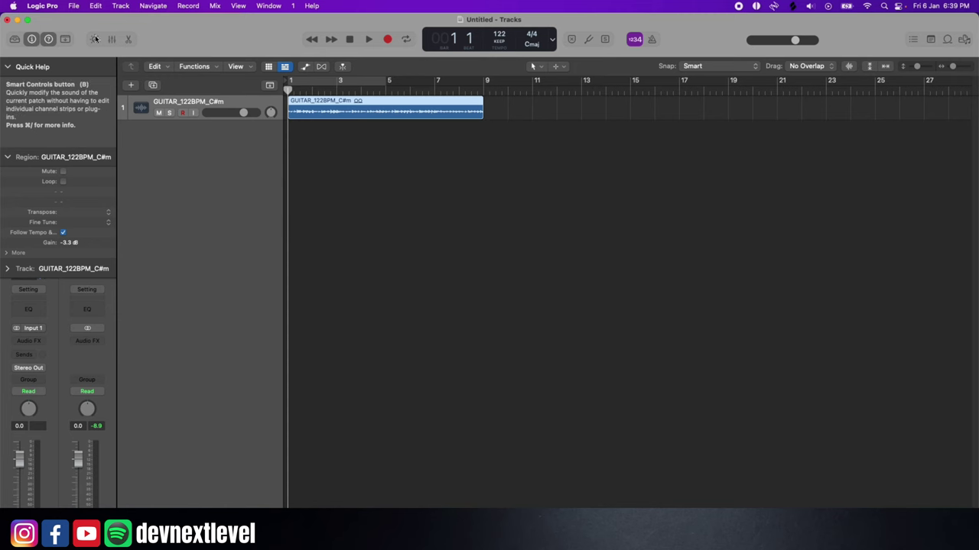
pyautogui.click(112, 40)
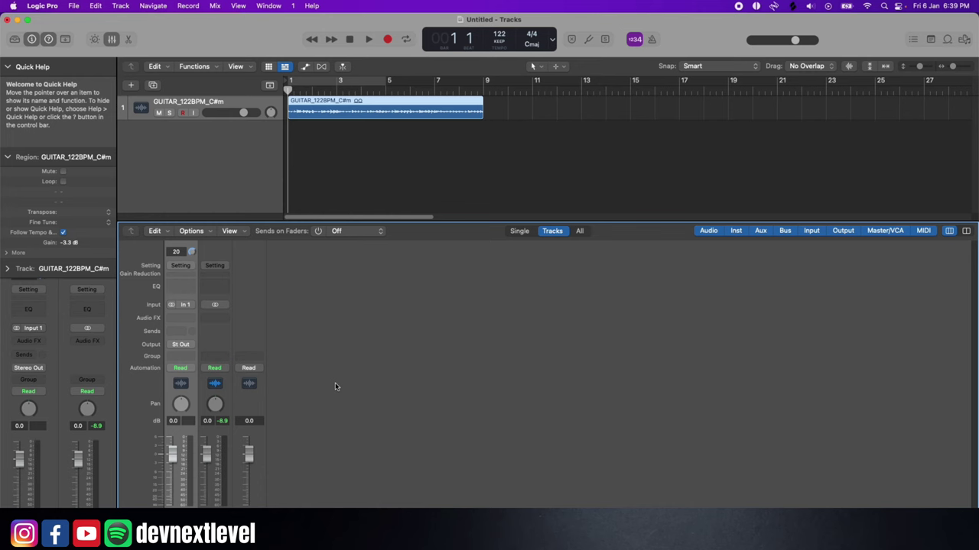
pyautogui.press('space')
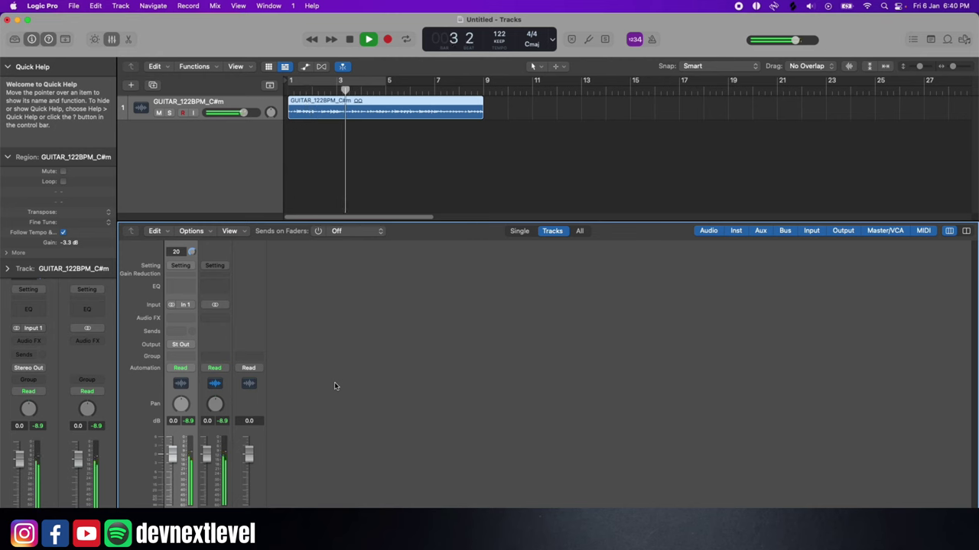
pyautogui.press('space')
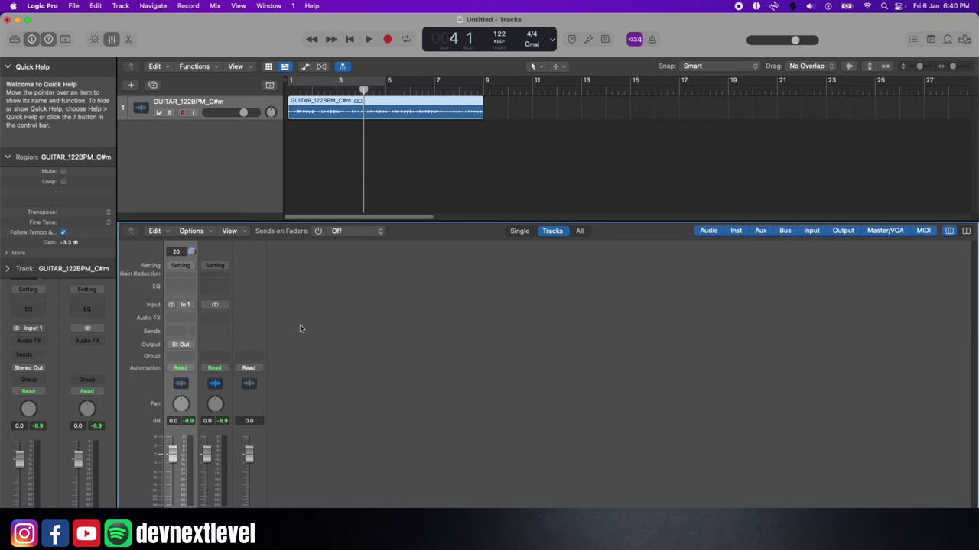
# Step: Hide the mixer and play a short part of the guitar region while watching its inspector channel strip
pyautogui.click(111, 39)
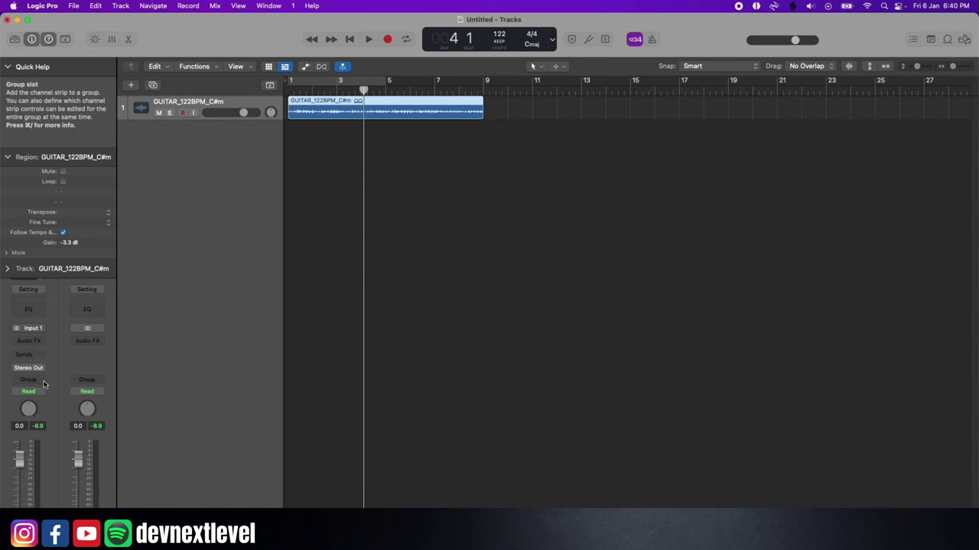
pyautogui.press('space')
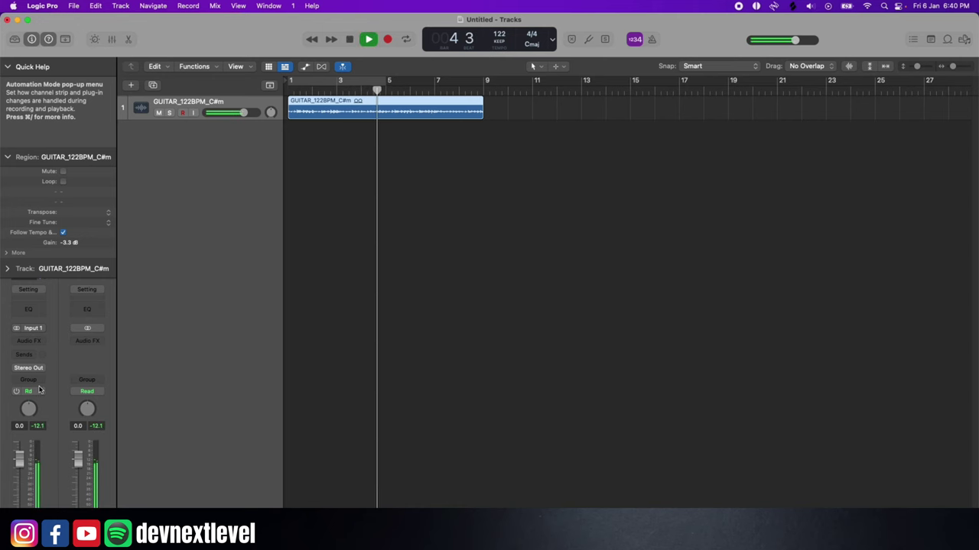
pyautogui.press('space')
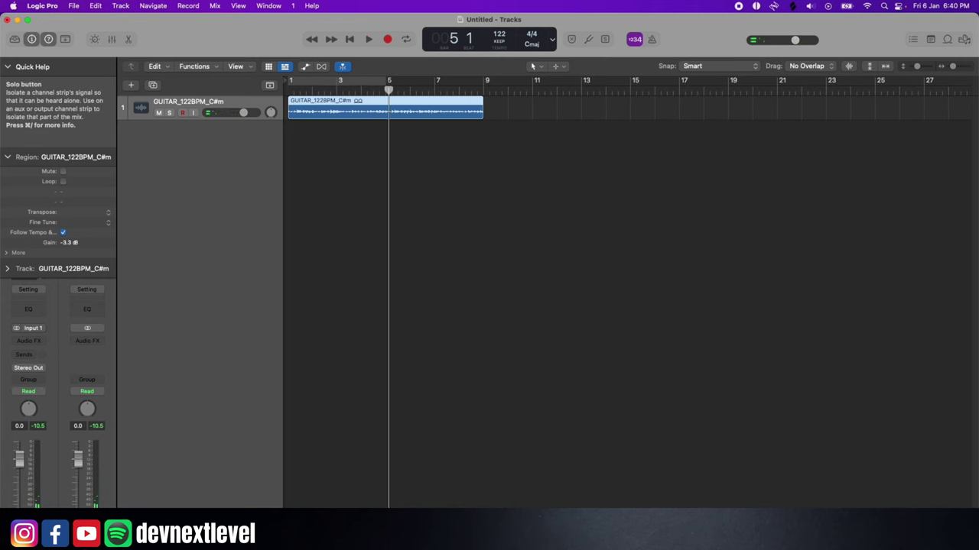
pyautogui.click(29, 341)
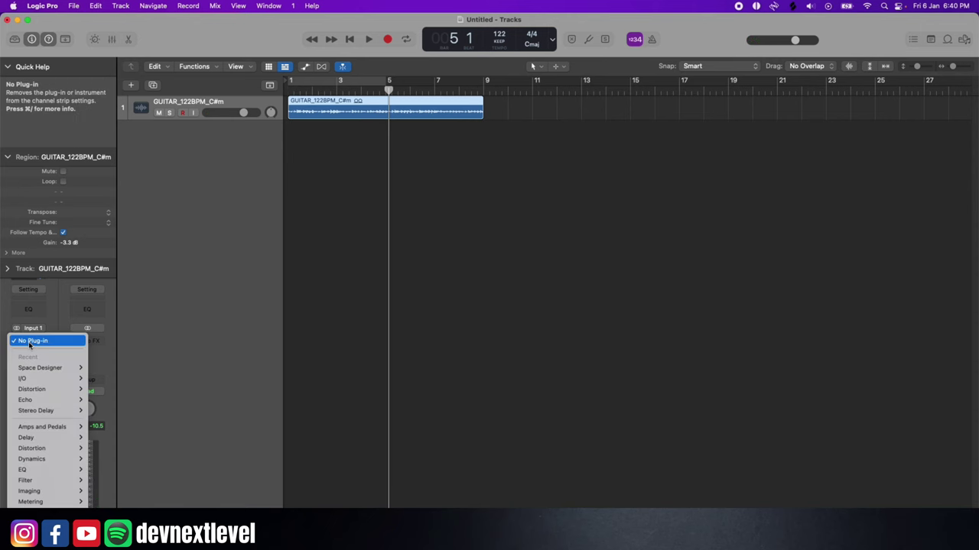
pyautogui.moveTo(50, 491)
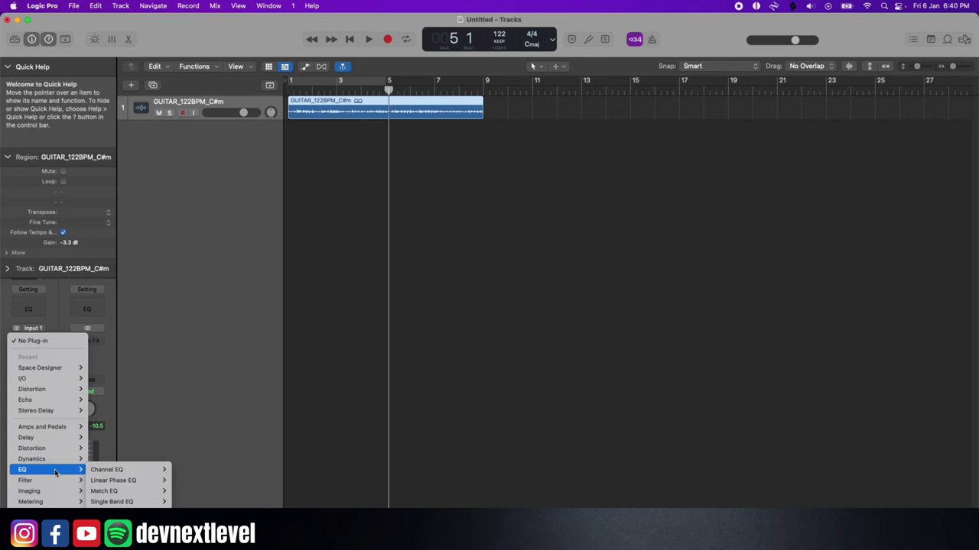
pyautogui.moveTo(67, 460)
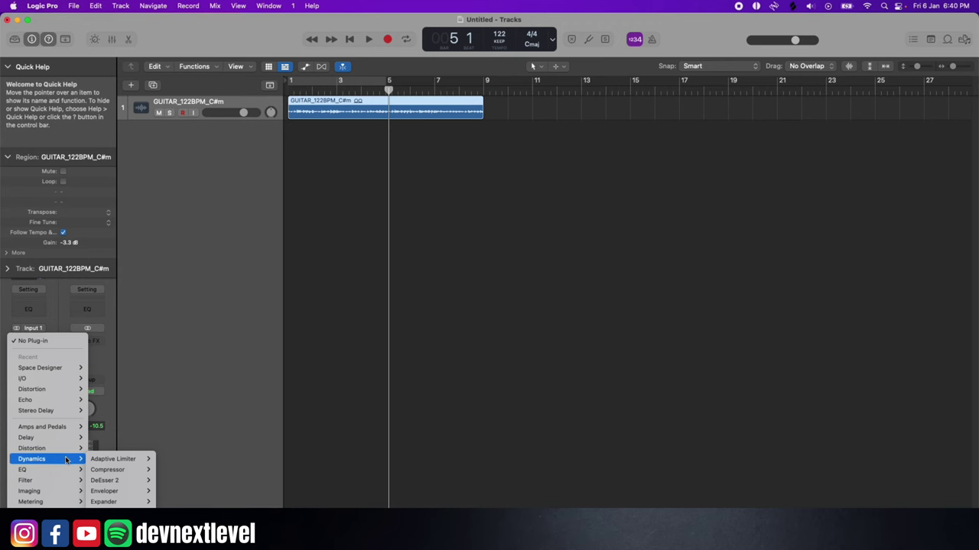
pyautogui.click(142, 366)
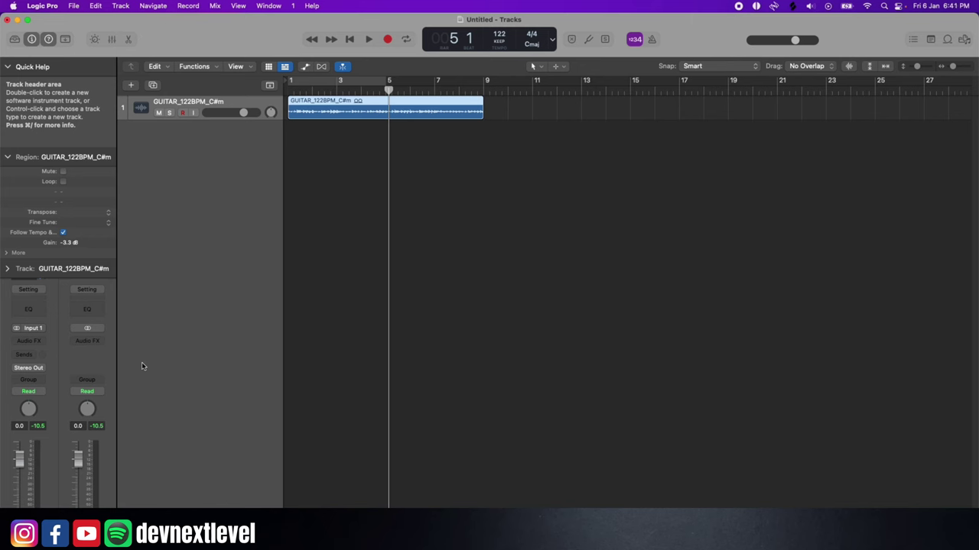
# Step: Add a send to Bus 1 on the guitar track's channel strip
pyautogui.click(25, 356)
pyautogui.moveTo(35, 373)
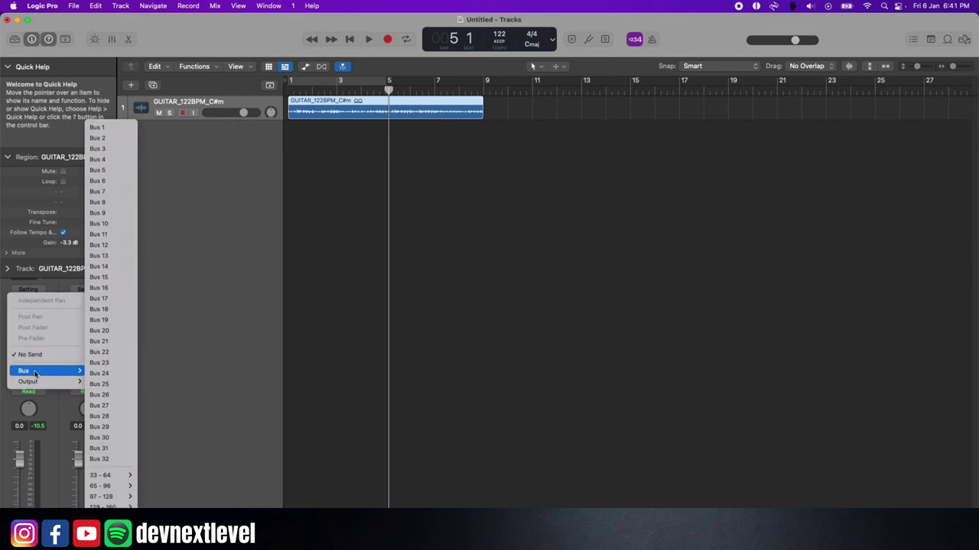
pyautogui.click(108, 129)
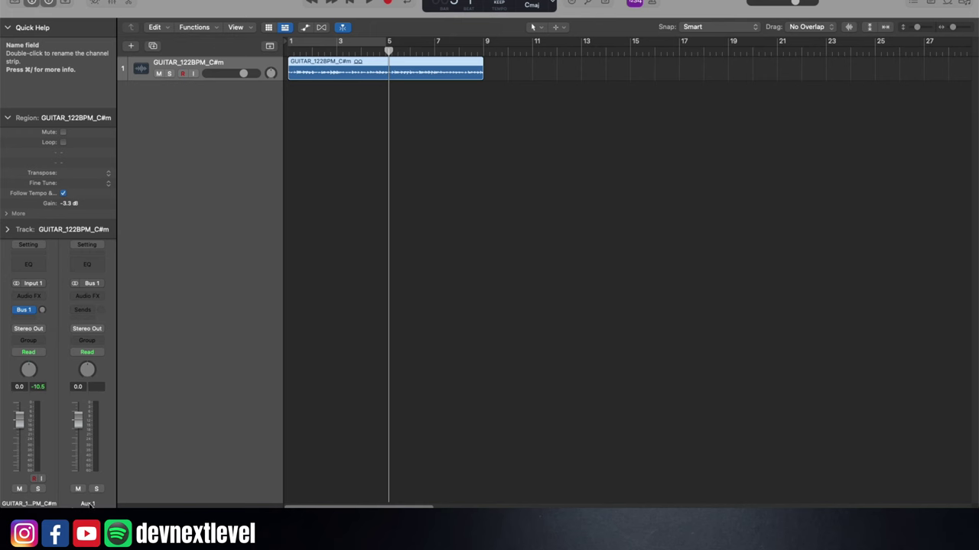
# Step: Rename the aux channel fed by Bus 1 as reverb
pyautogui.doubleClick(89, 504)
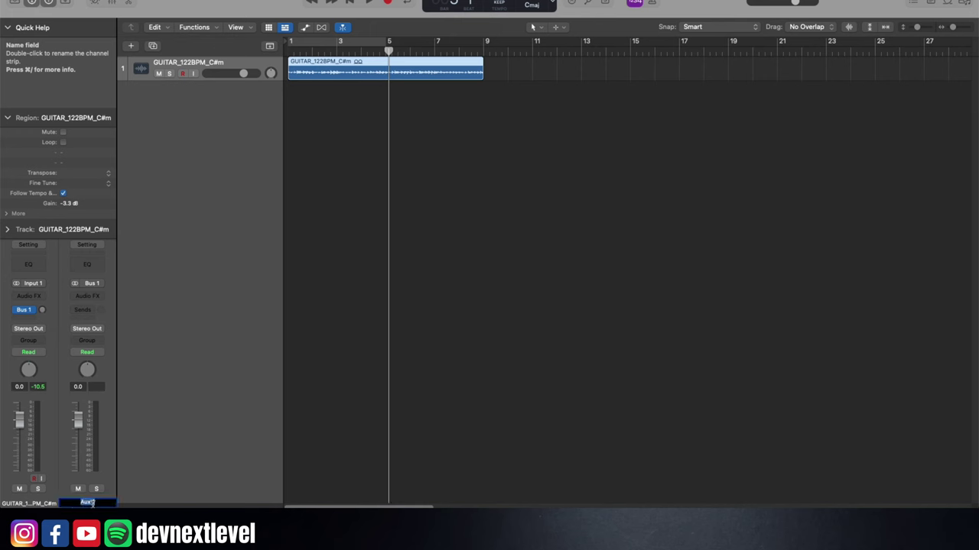
pyautogui.write('re')
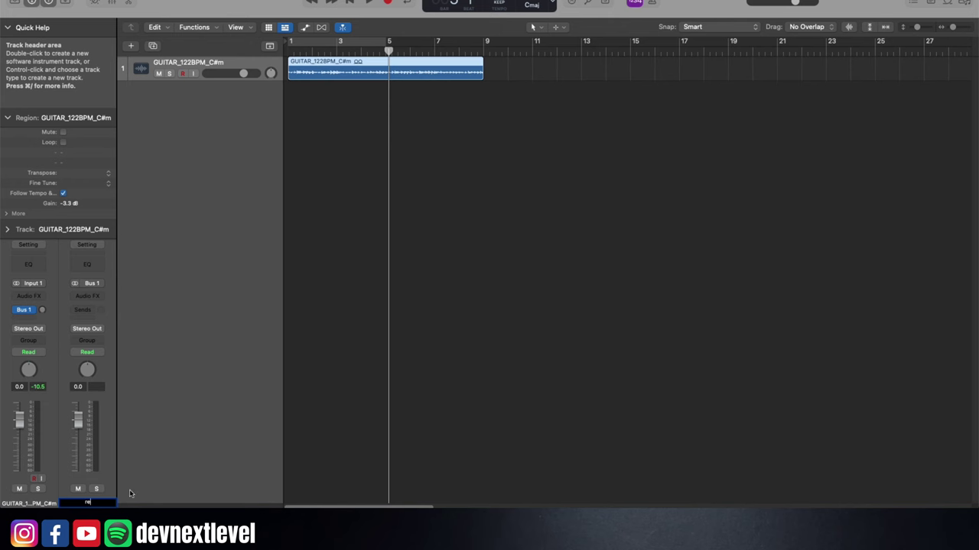
pyautogui.write('verb')
pyautogui.press('Return')
# Step: Raise the guitar track's Bus 1 send level during playback and listen to the signal reaching the reverb aux
pyautogui.press('space')
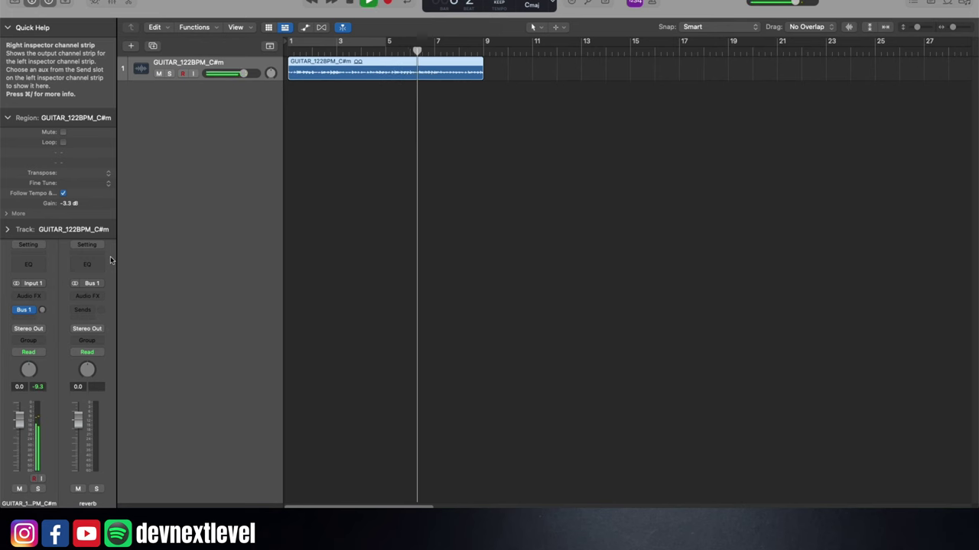
pyautogui.press('space')
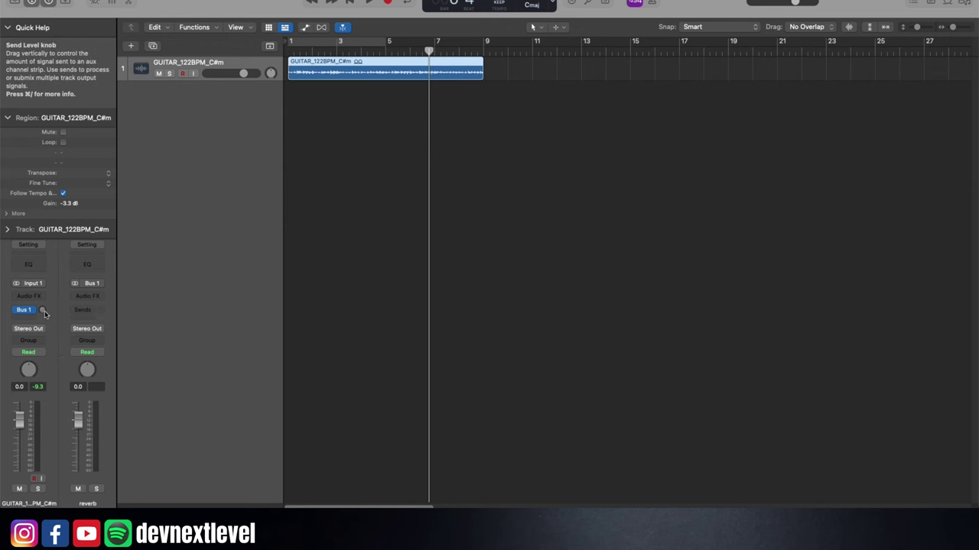
pyautogui.press('space')
pyautogui.moveTo(44, 312)
pyautogui.mouseDown()
pyautogui.moveTo(48, 273)
pyautogui.moveTo(43, 323)
pyautogui.mouseUp()
pyautogui.press('space')
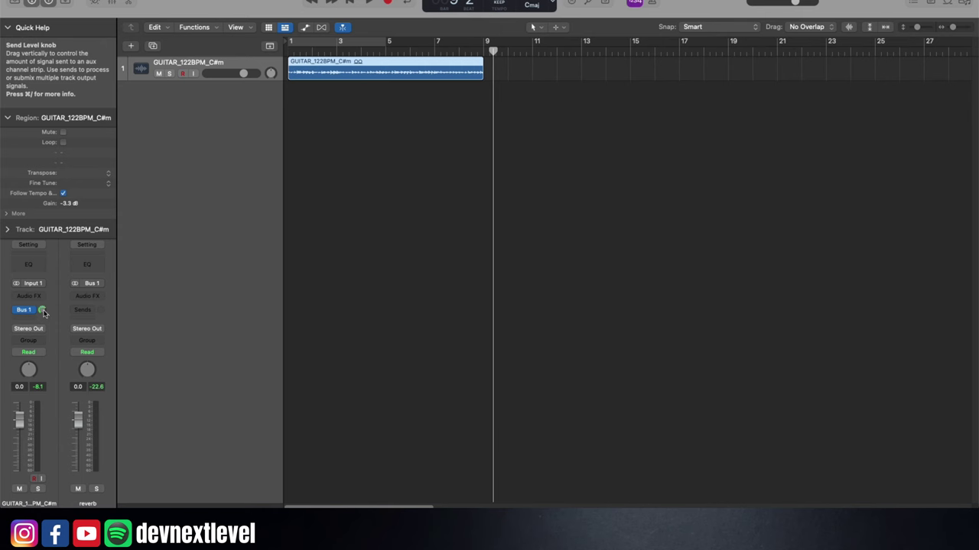
pyautogui.press('space')
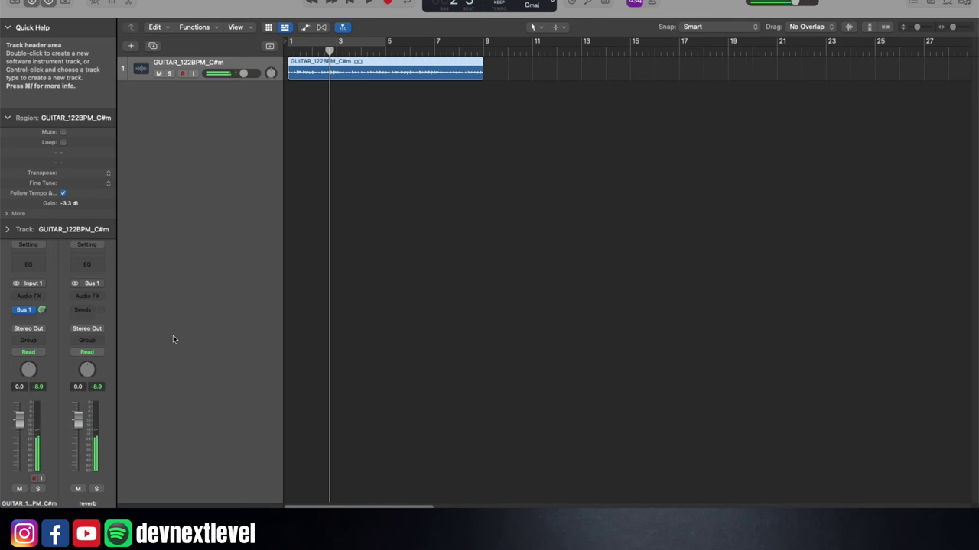
# Step: Show the mixer, then insert a stereo Space Designer on the reverb aux with its Wet level at 0.0 dB
pyautogui.click(111, 4)
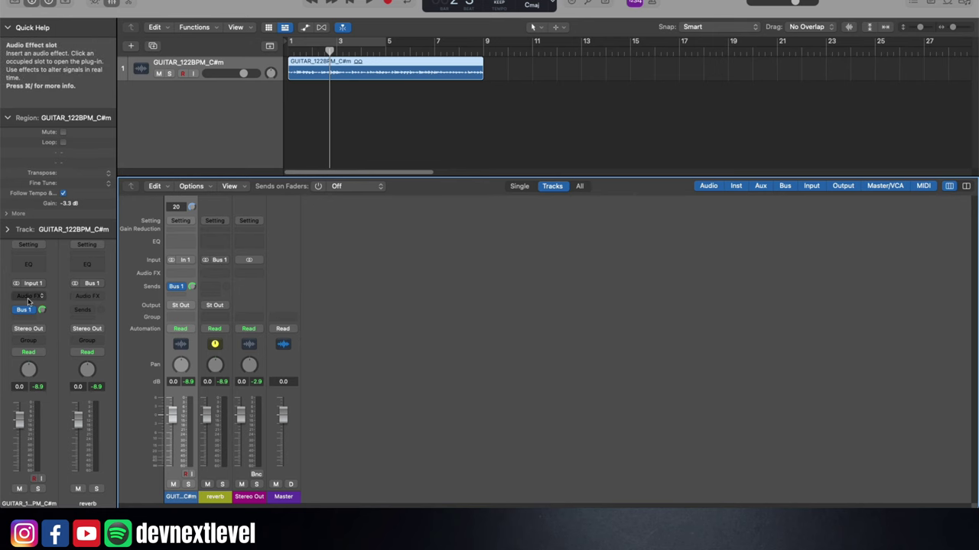
pyautogui.click(90, 298)
pyautogui.moveTo(107, 324)
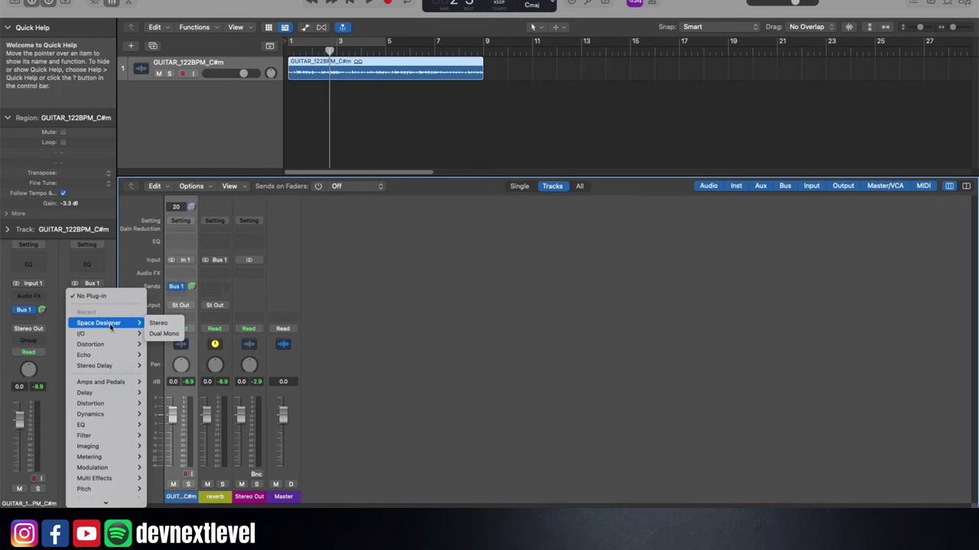
pyautogui.click(158, 324)
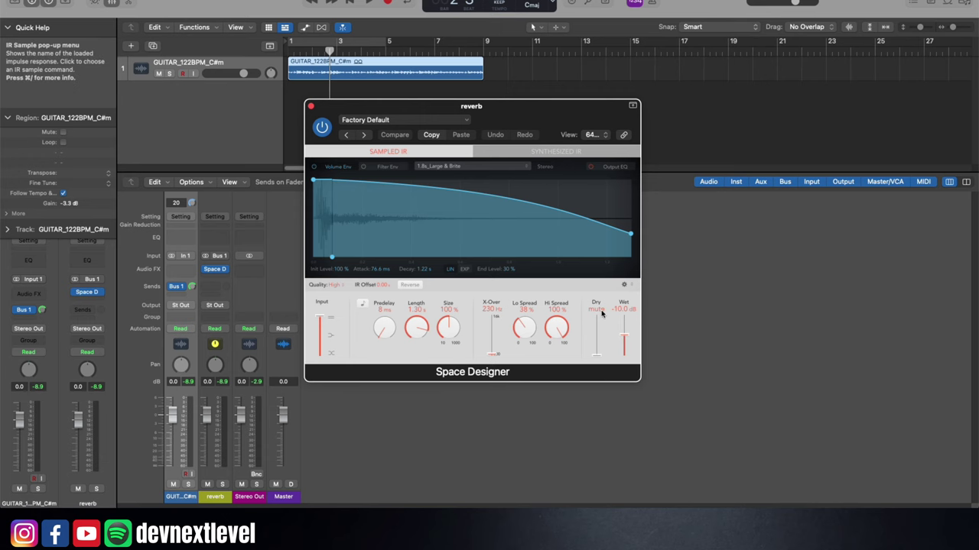
pyautogui.moveTo(624, 339); pyautogui.dragTo(625, 314)
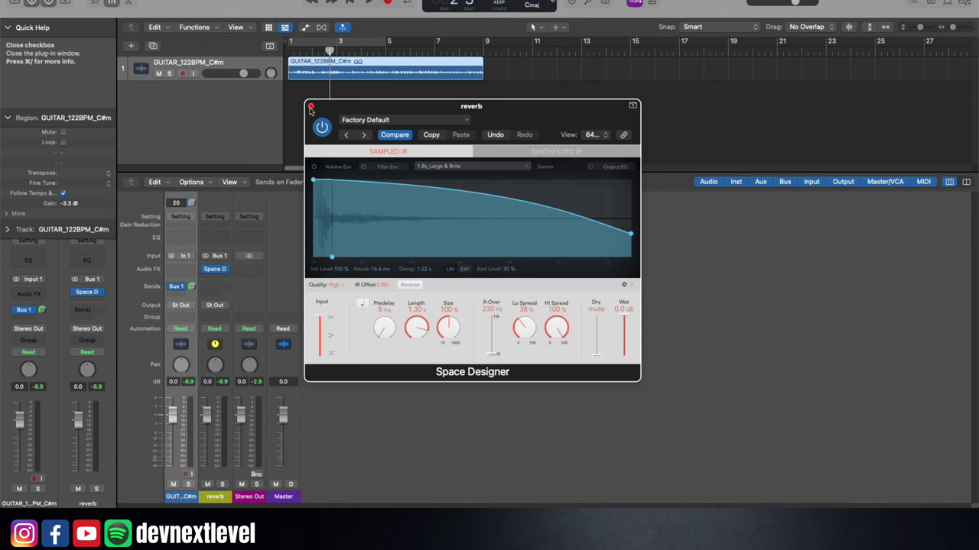
pyautogui.click(310, 105)
# Step: Place the GUITAR_122BPM_C#m audio file on a second track at bar 1 and select that track
pyautogui.moveTo(186, 527); pyautogui.dragTo(309, 107)
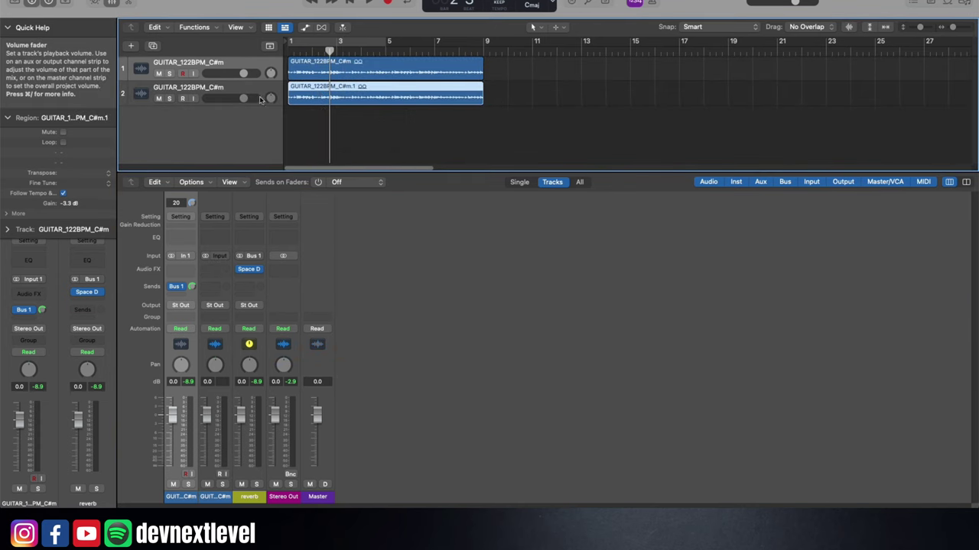
pyautogui.click(233, 91)
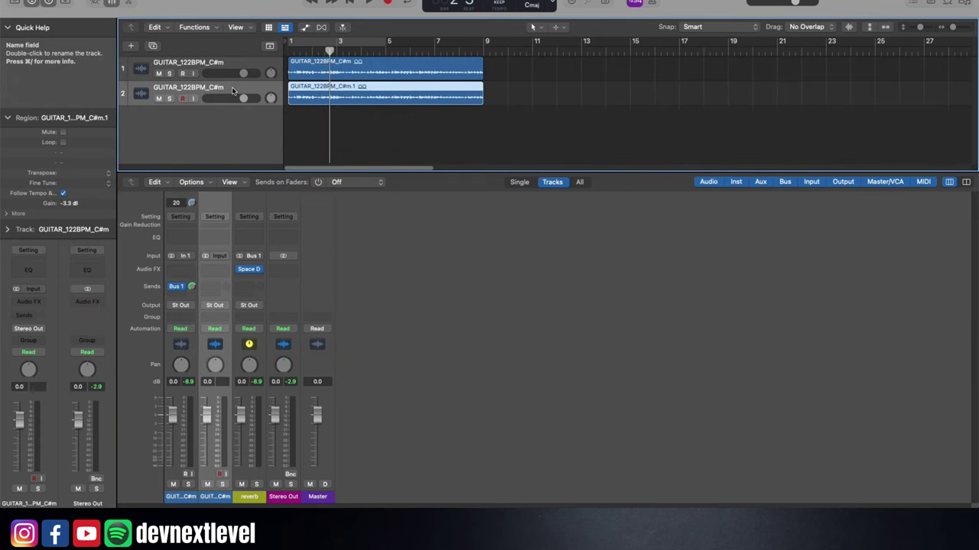
# Step: Add a send to the Bus 1 reverb on the second guitar track and raise its send level
pyautogui.click(29, 317)
pyautogui.moveTo(37, 334)
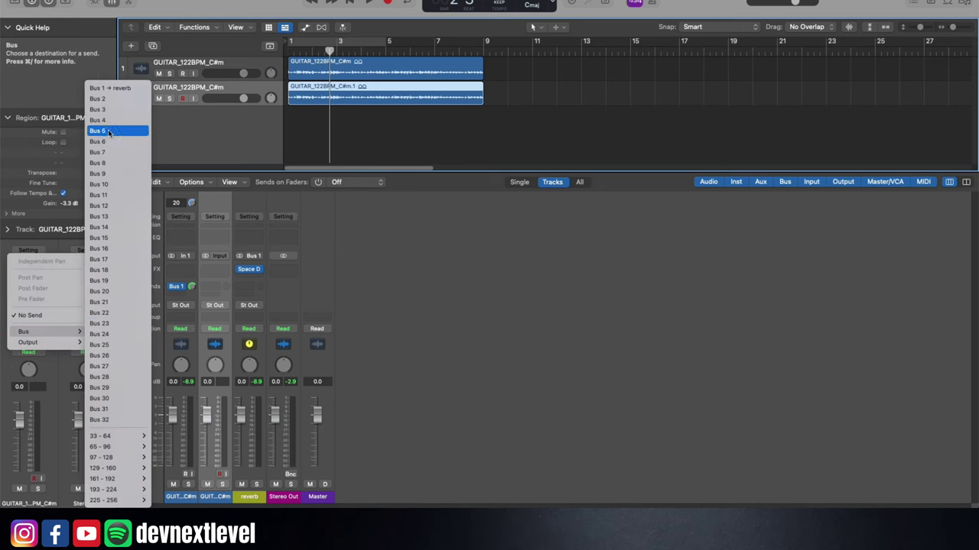
pyautogui.click(109, 87)
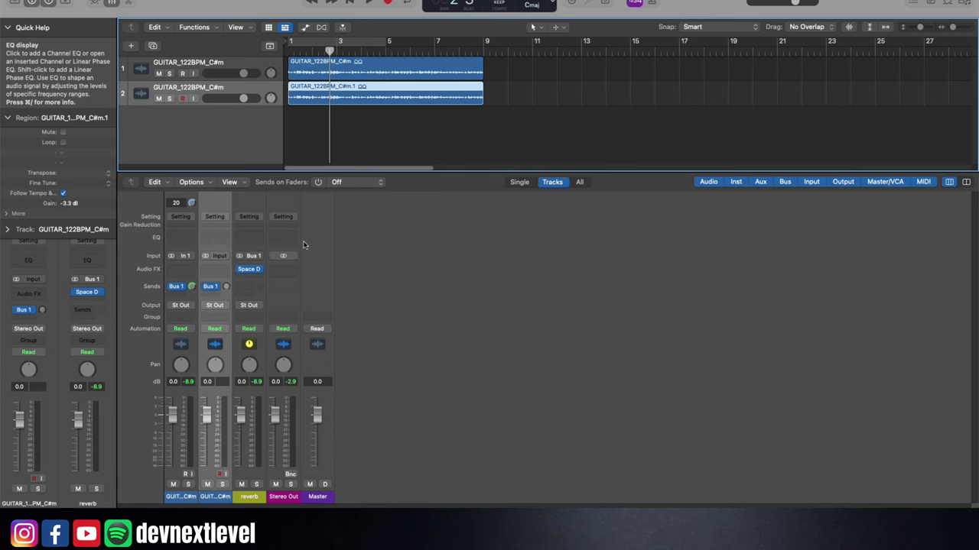
pyautogui.moveTo(226, 289); pyautogui.dragTo(226, 316)
pyautogui.moveTo(214, 252); pyautogui.dragTo(217, 246)
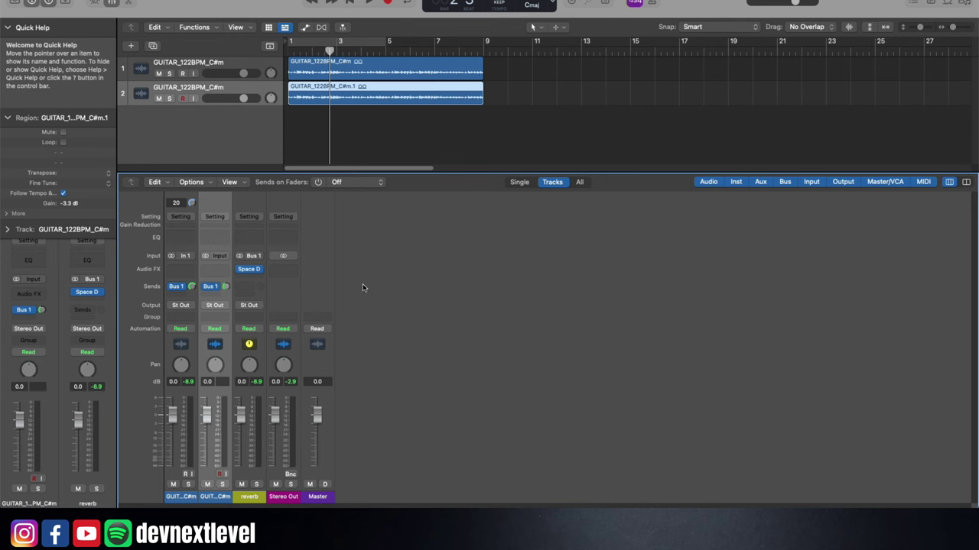